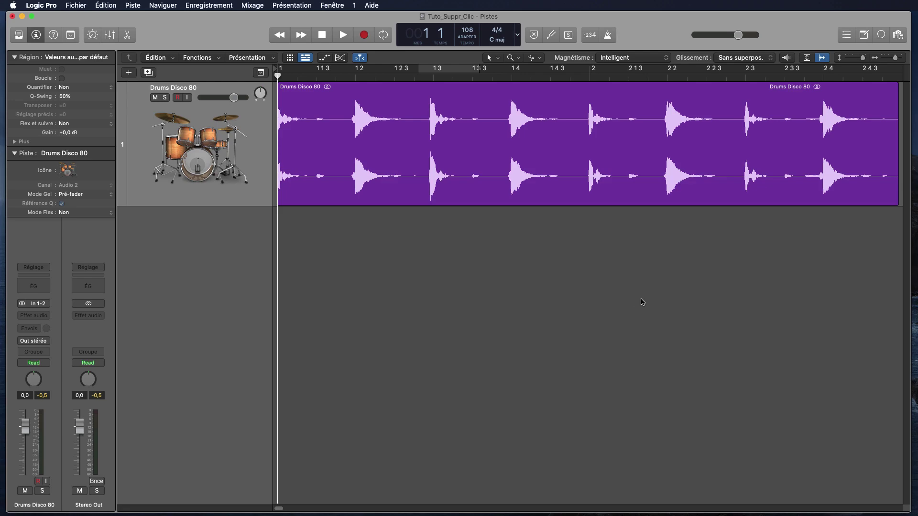
- Turn on the cycle range around beat 1 3 of the Drums Disco 80 region and play the loop briefly
click(494, 114)
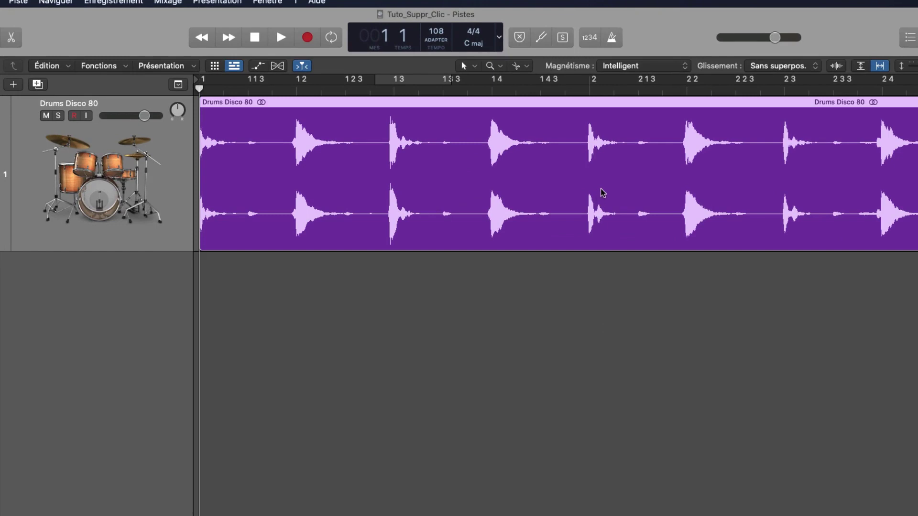
click(413, 80)
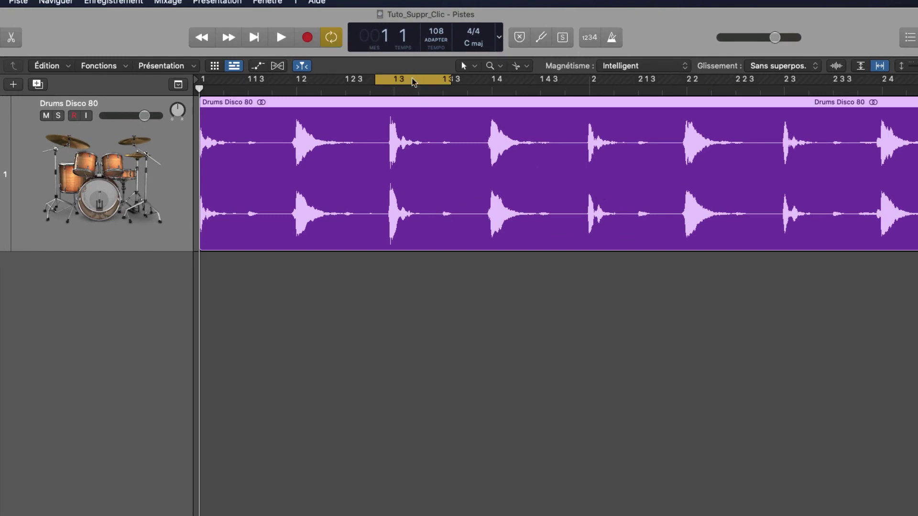
click(282, 38)
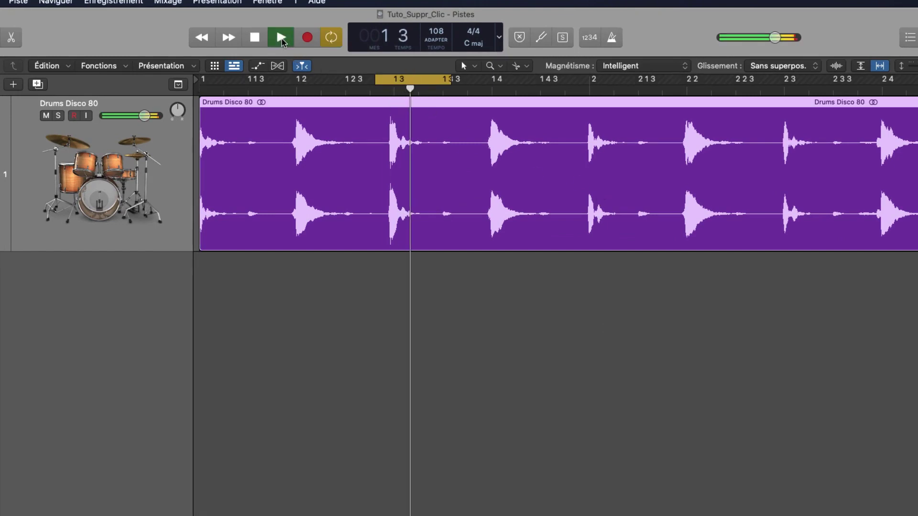
click(254, 38)
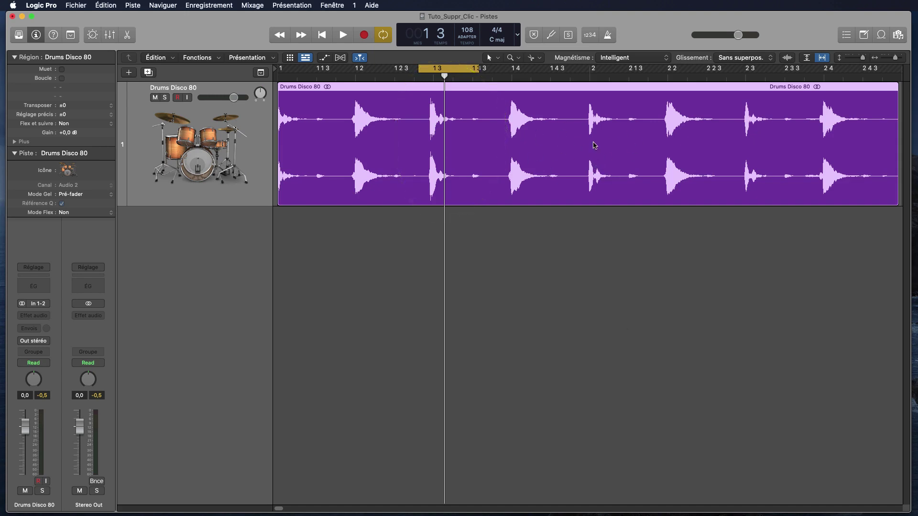
- Open the Drums Disco 80 region in the audio file editor (Fichier)
double_click(534, 88)
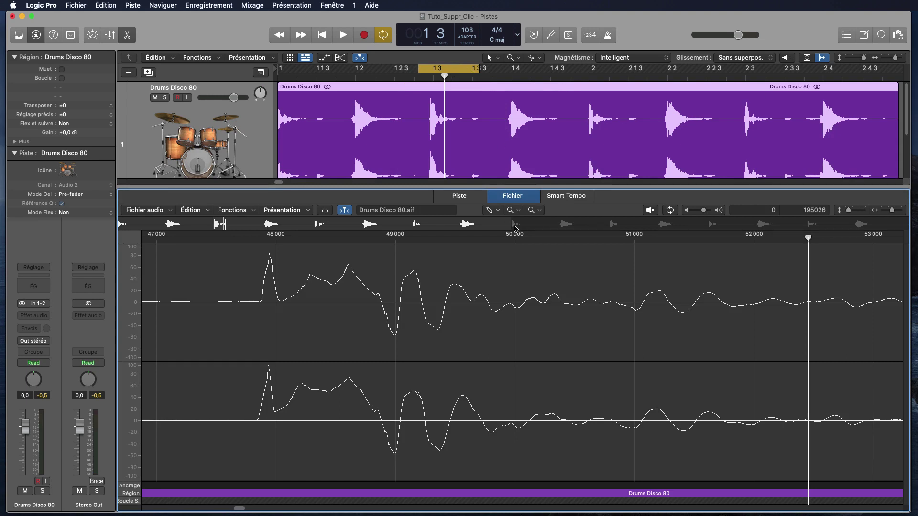
click(508, 195)
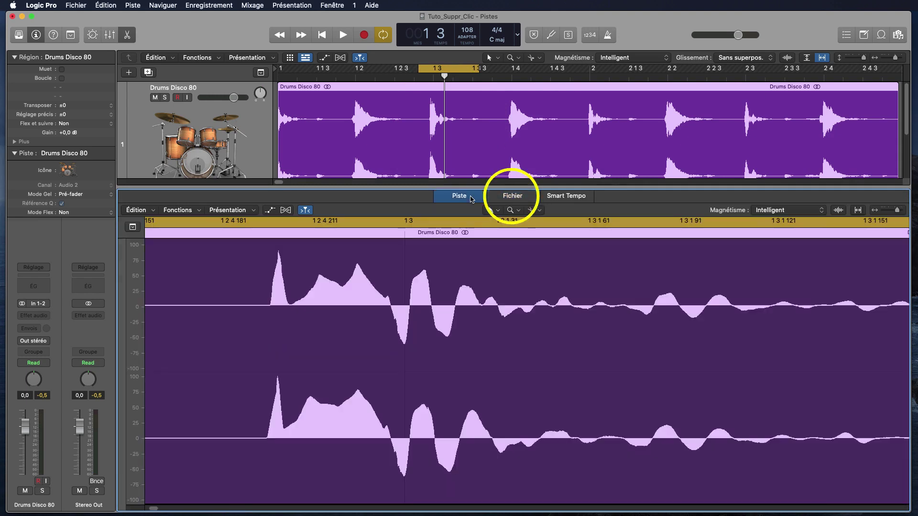
click(511, 196)
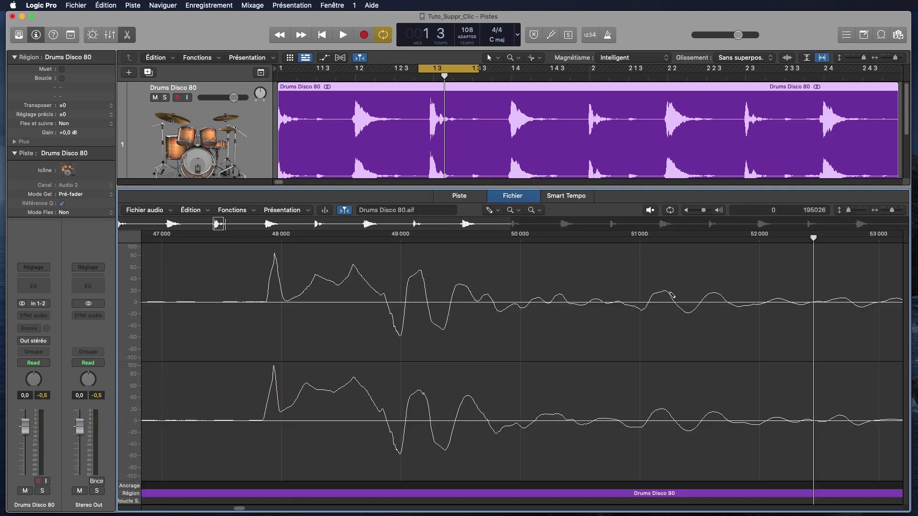
- Turn off playhead catching in the file editor, disabling capture both at playback start and when the playhead is moved
click(345, 210)
right_click(345, 211)
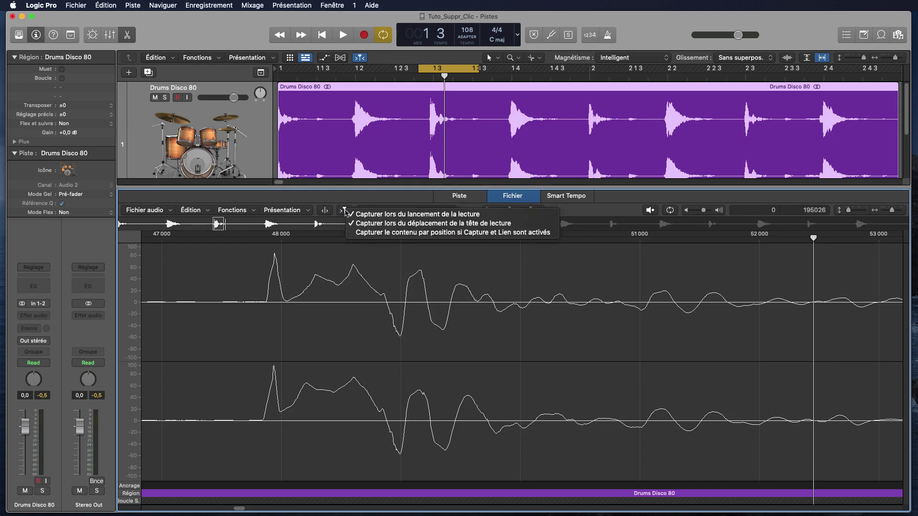
click(413, 216)
right_click(348, 211)
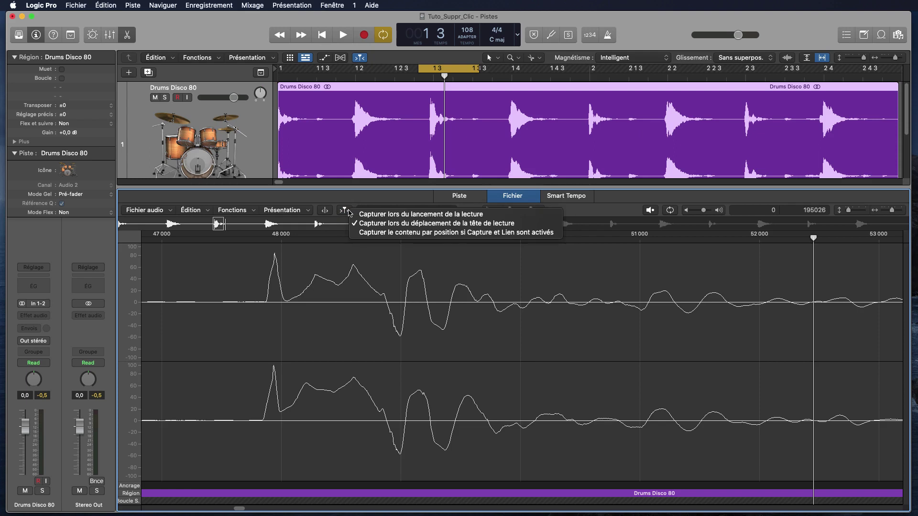
click(378, 224)
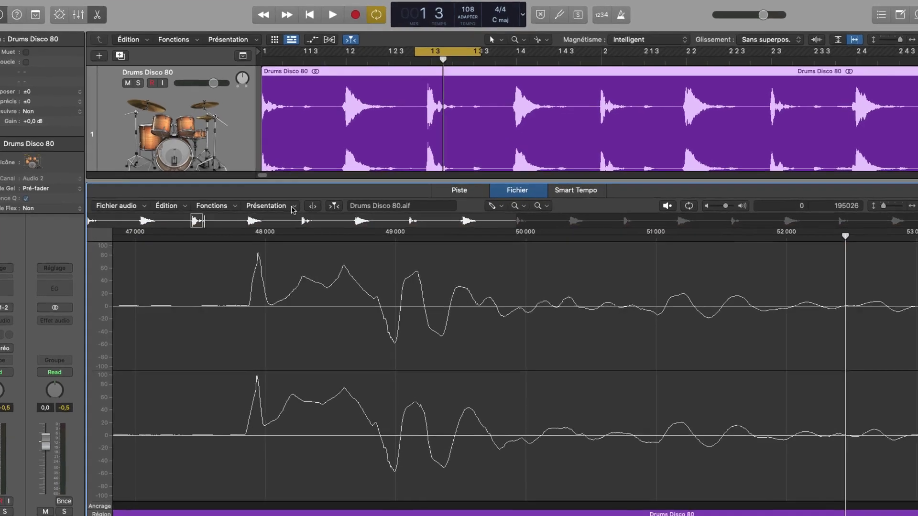
- Set the file editor's ruler to Mesures/Temps and move the playhead just before beat 1 3
click(307, 210)
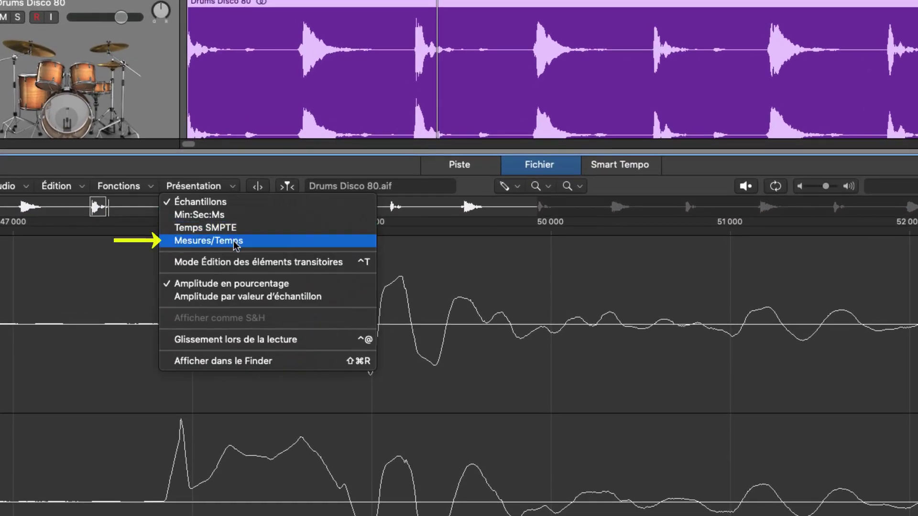
click(235, 241)
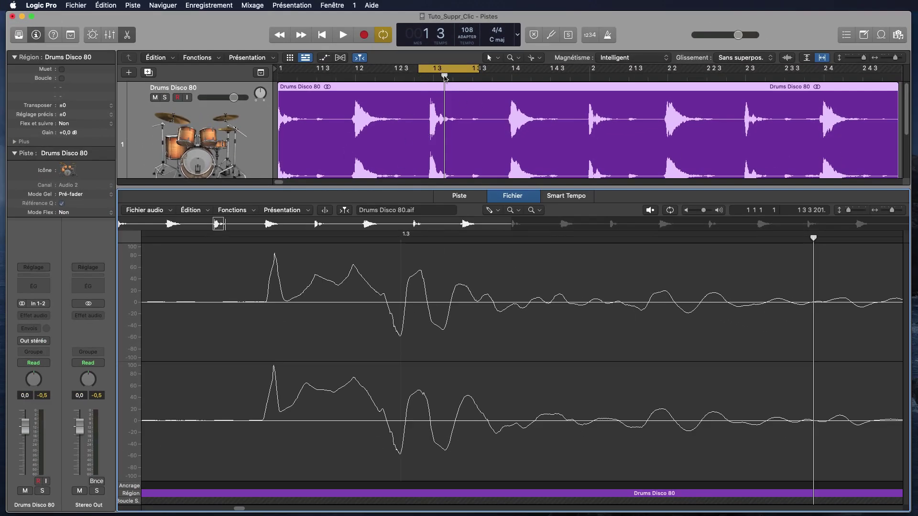
drag(445, 78, 427, 78)
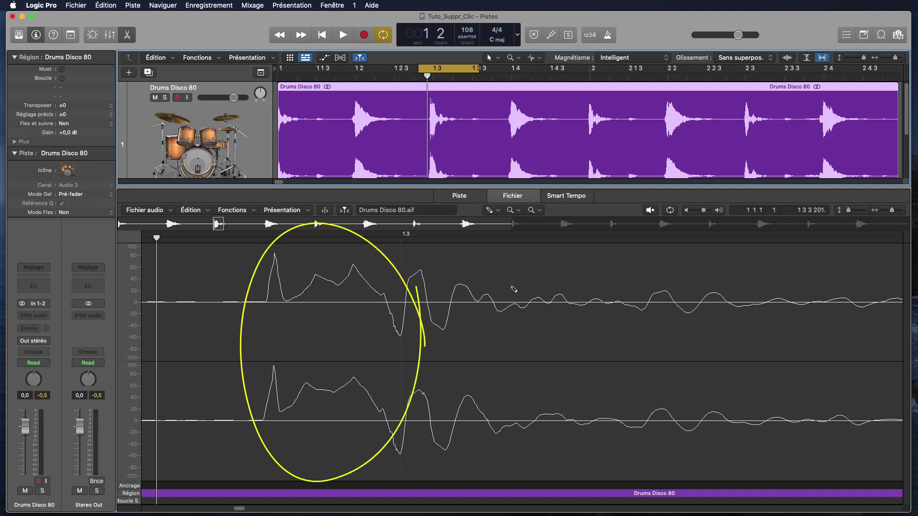
- Redraw the click before beat 1 3 as a nearly flat line near zero in both channels with the Crayon tool
click(497, 212)
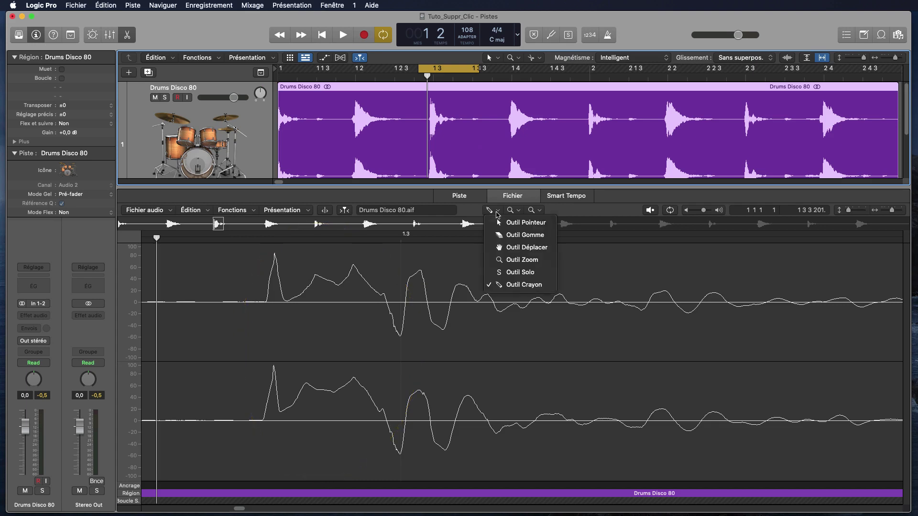
click(518, 284)
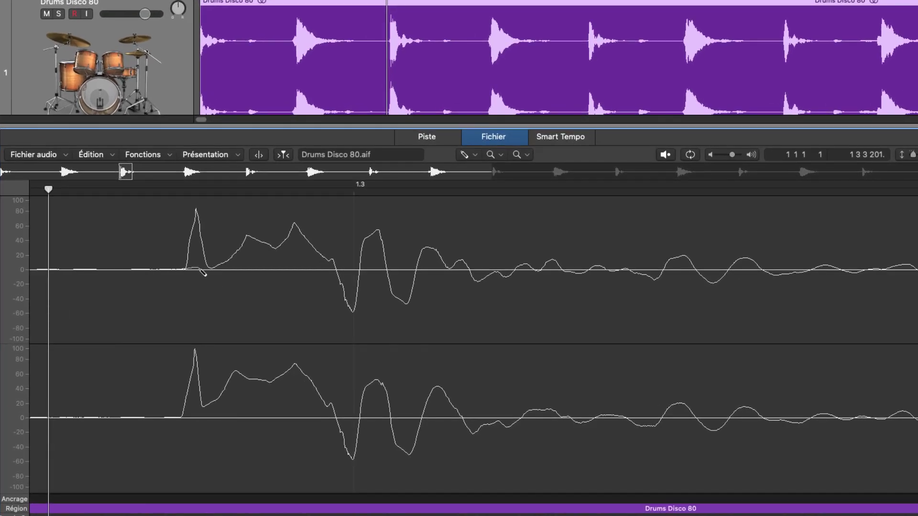
drag(200, 269, 342, 277)
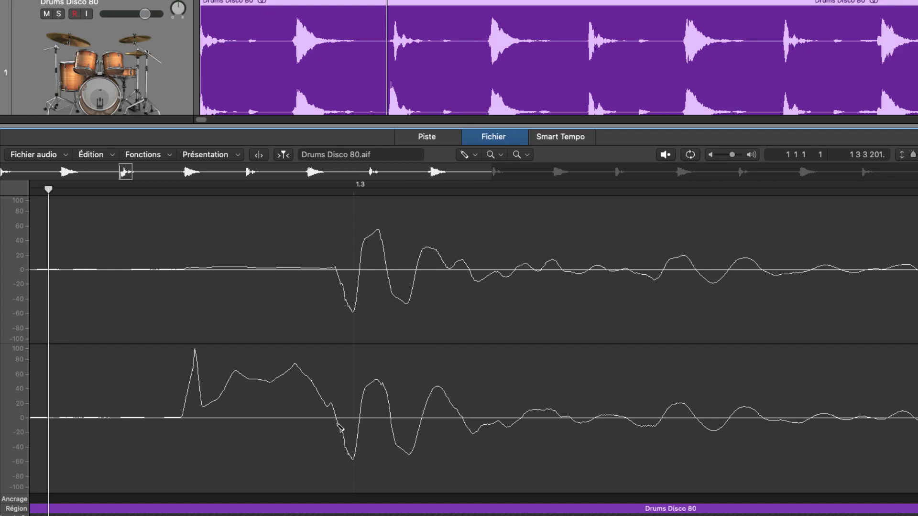
drag(332, 422, 185, 420)
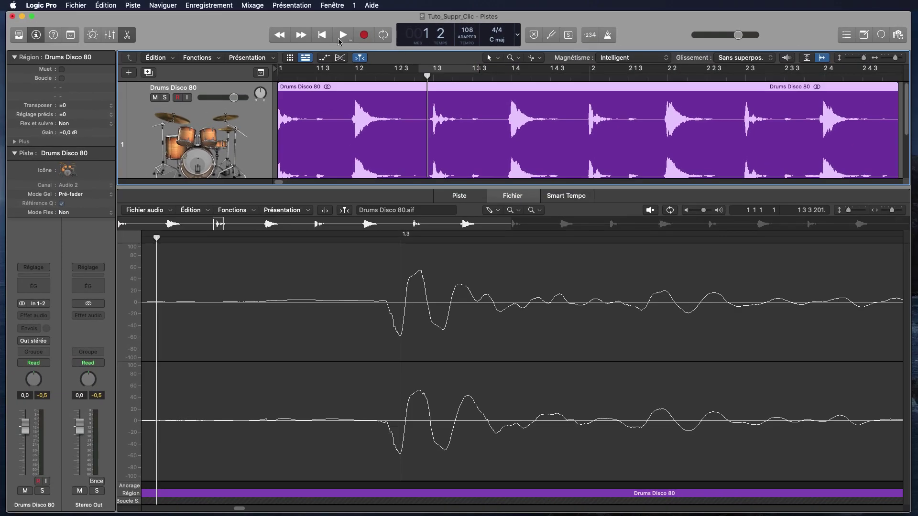
- Play the retouched passage from just before beat 1 3, stopping and replaying it once
click(333, 39)
key(space)
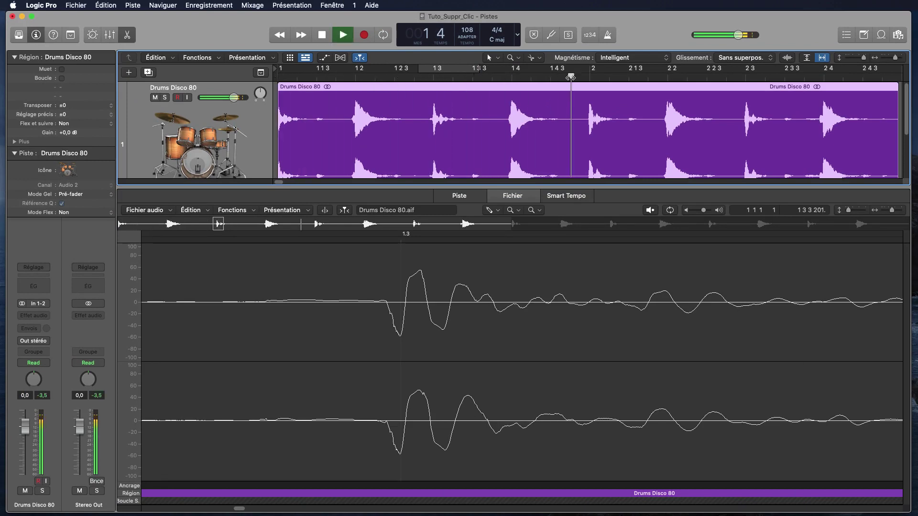
key(space)
click(423, 76)
key(space)
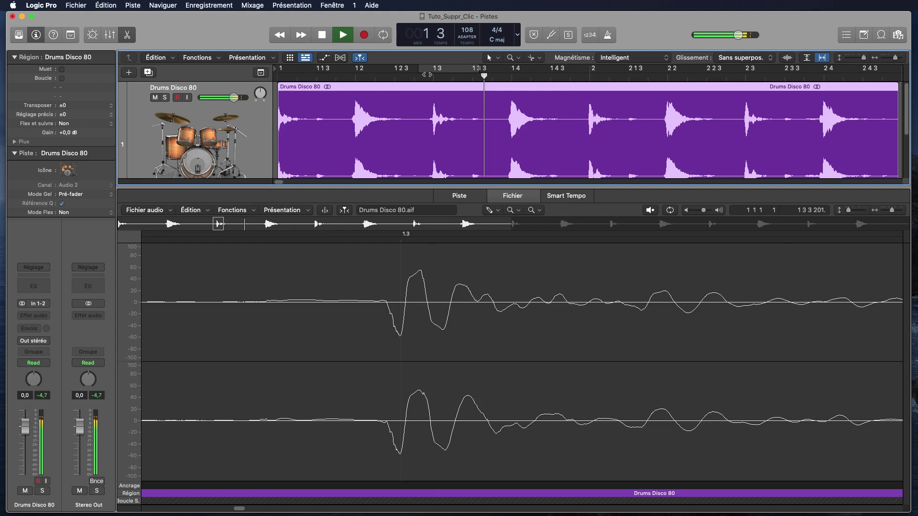
- Reactivate the cycle range around beat 1 3 and listen to the retouched hit in a loop
drag(421, 69, 479, 69)
key(space)
key(space)
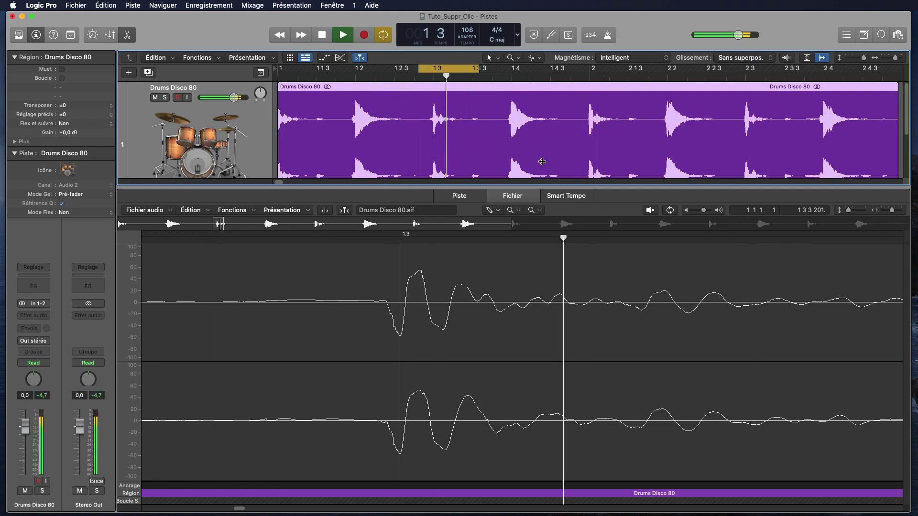
key(space)
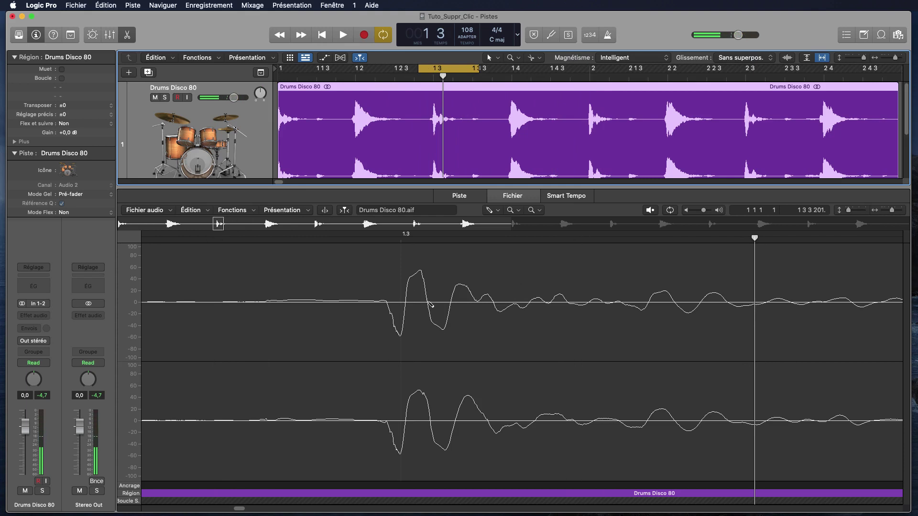
- Smooth the waveform's transition into the drum attack before beat 1 3 in both channels and replay the looped passage
click(391, 314)
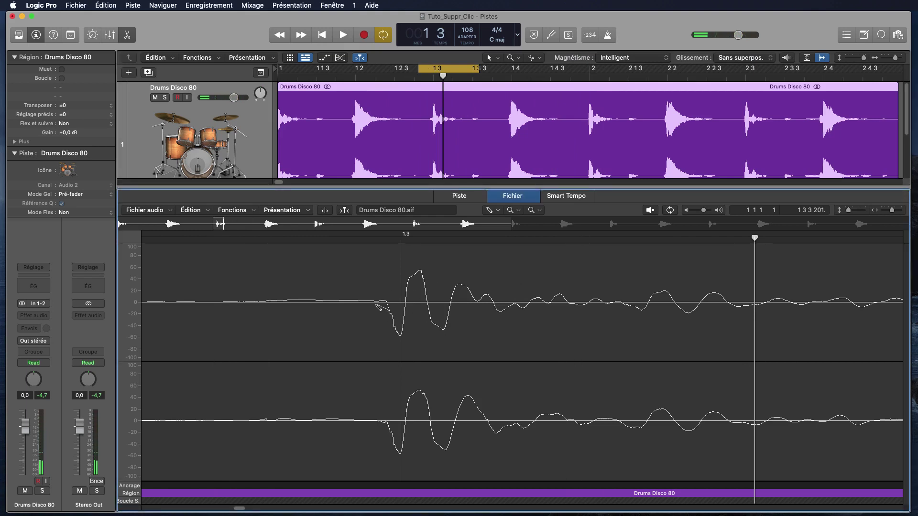
drag(376, 306, 339, 303)
drag(378, 427, 351, 423)
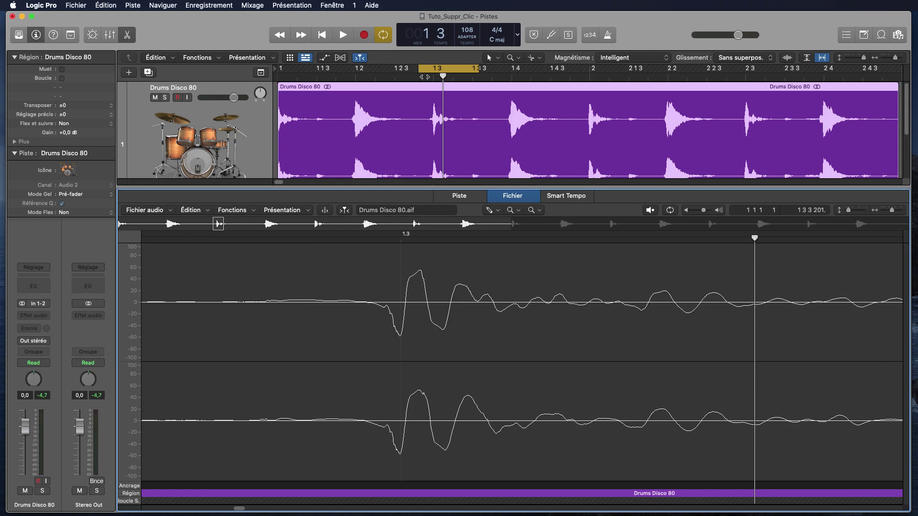
key(space)
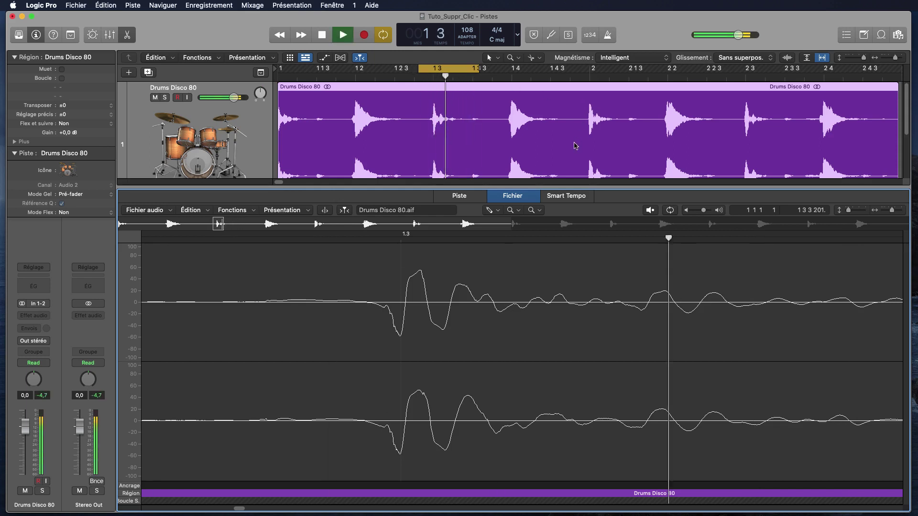
key(space)
- Extend the cycle range in both directions to cover the whole Drums Disco 80 region
click(454, 70)
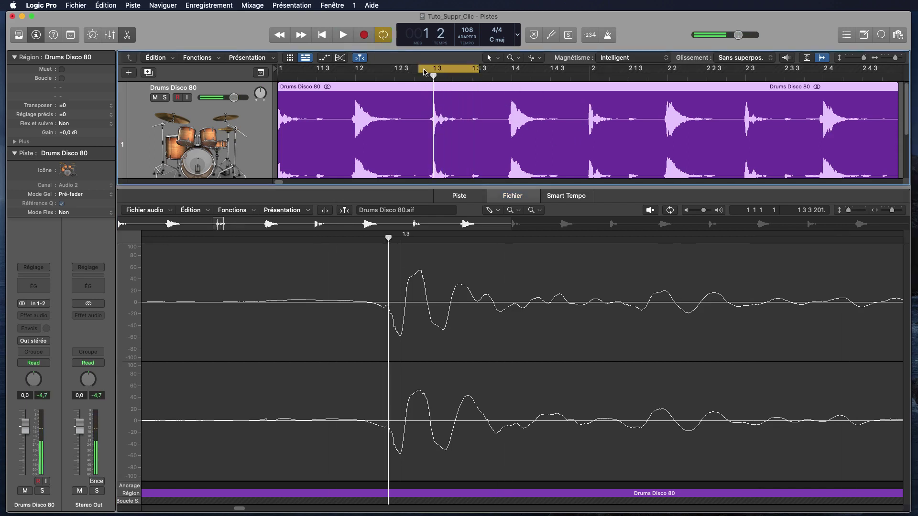
drag(425, 72, 278, 70)
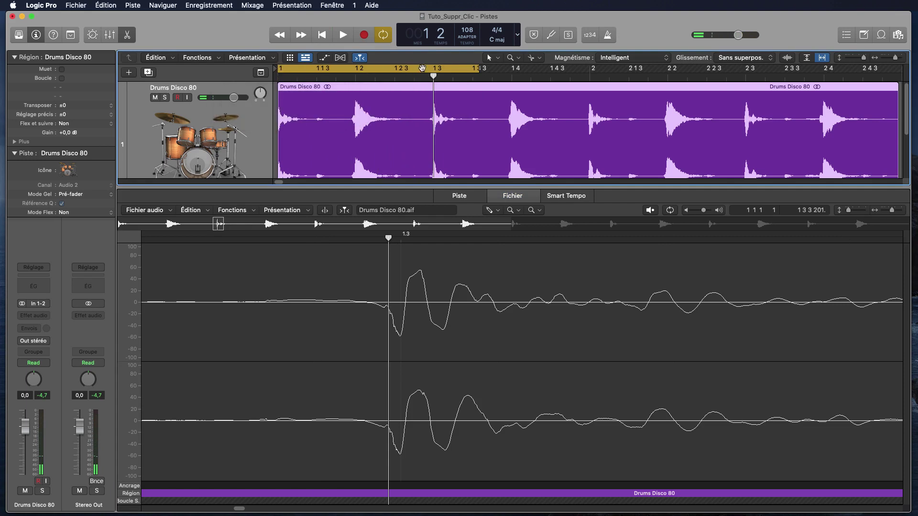
drag(478, 72, 893, 71)
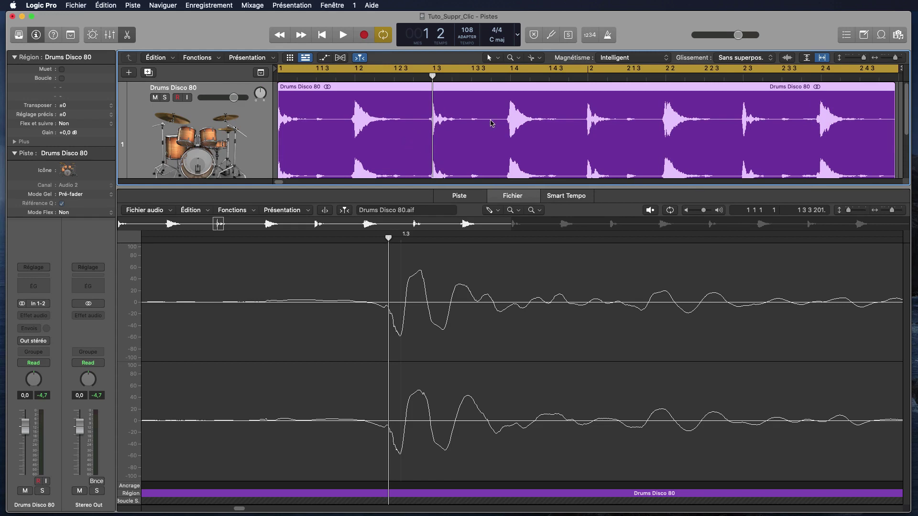
- Play the whole drum region, and enlarge the tracks area until the full height of the drum track fits
key(space)
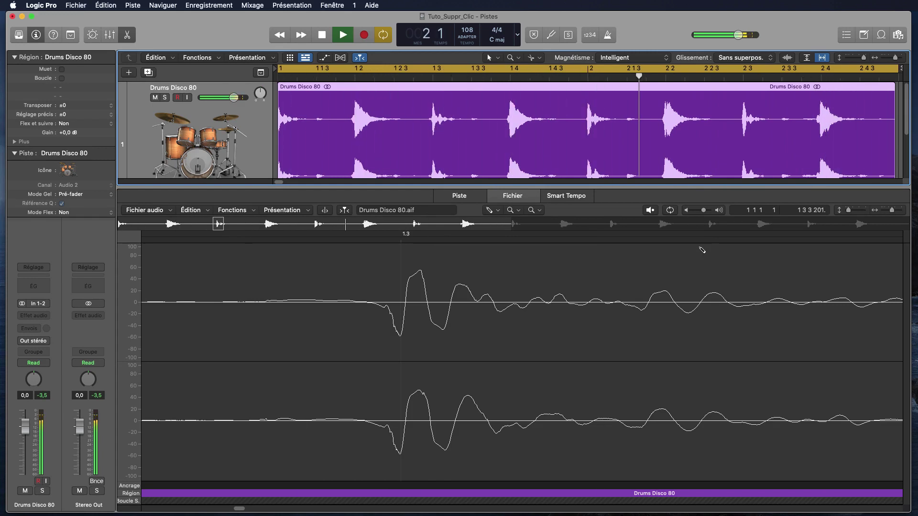
key(space)
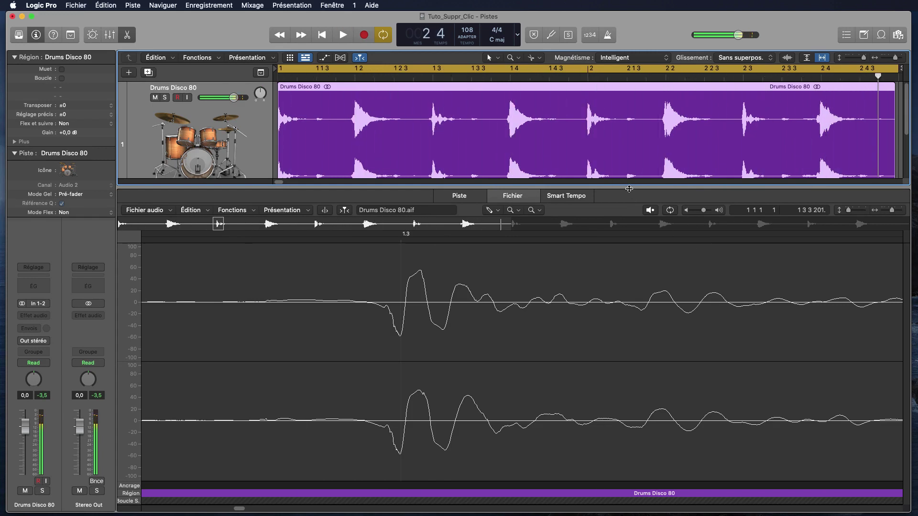
drag(630, 195, 637, 250)
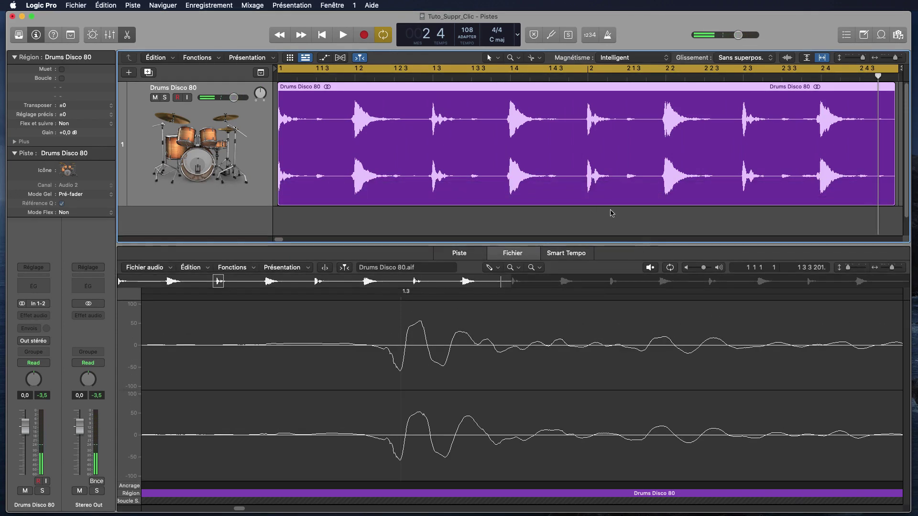